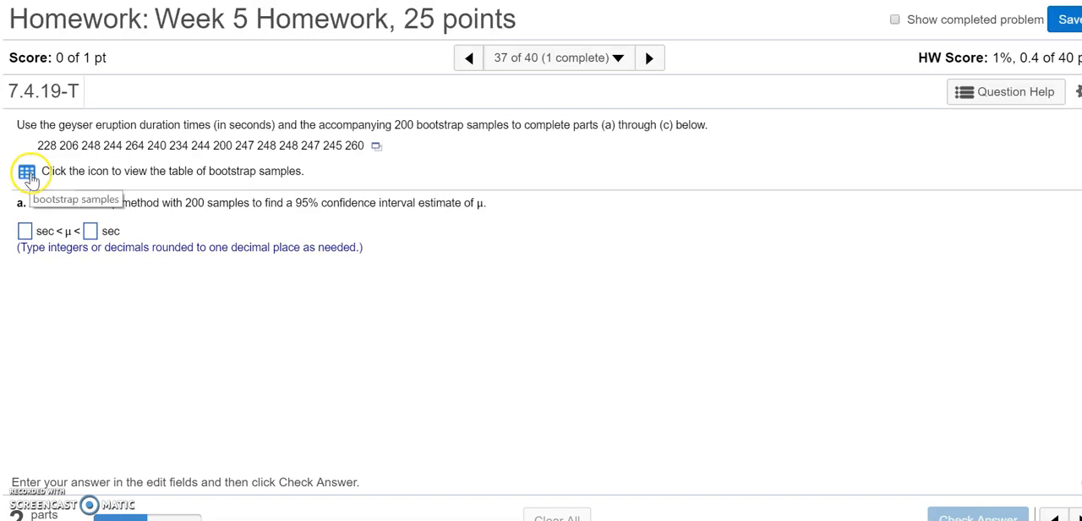
# Step: Open the table of 200 bootstrap samples from the homework question in StatCrunch
pyautogui.click(28, 174)
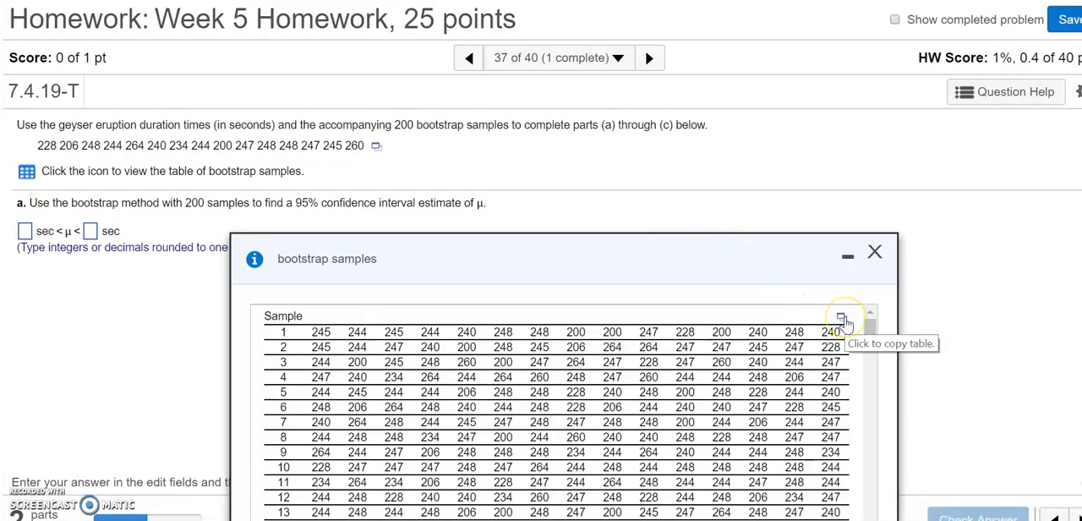
pyautogui.click(842, 318)
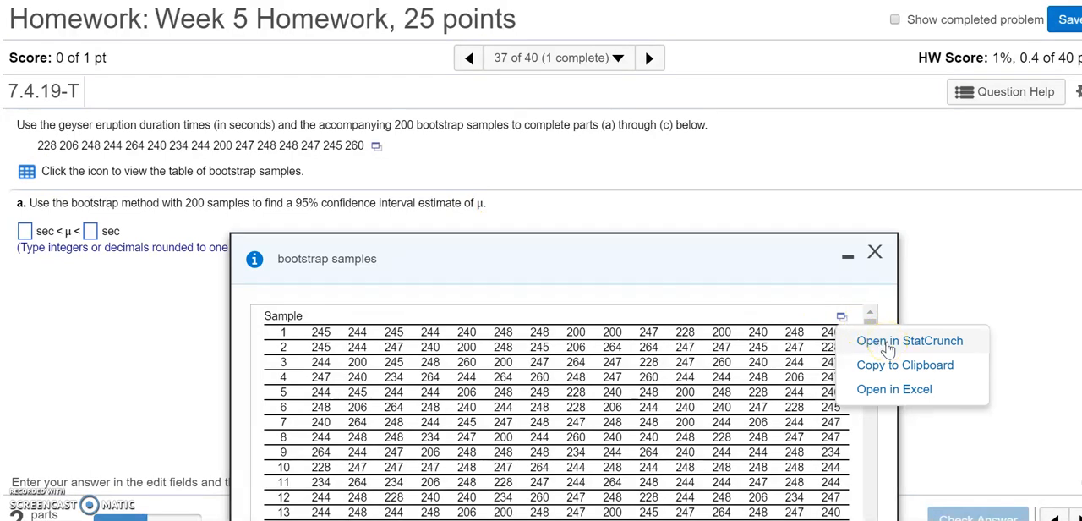
pyautogui.click(888, 346)
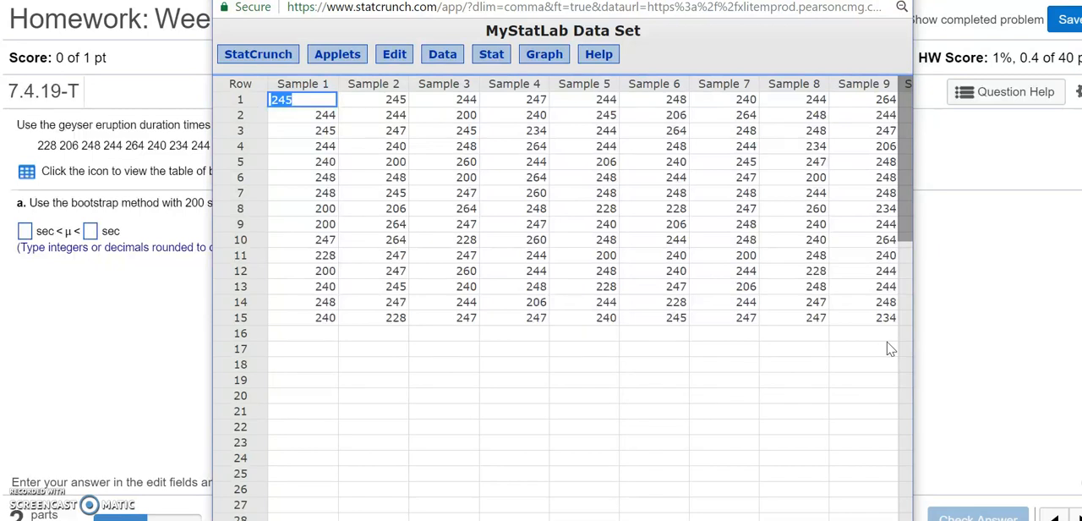
pyautogui.click(793, 365)
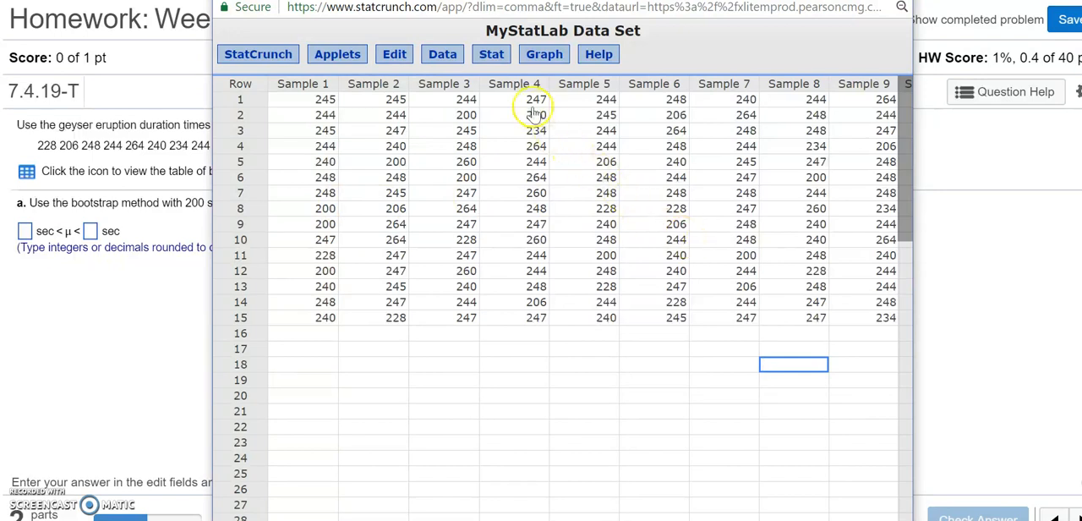
# Step: Set up column summary statistics with all the bootstrap sample columns selected
pyautogui.click(493, 56)
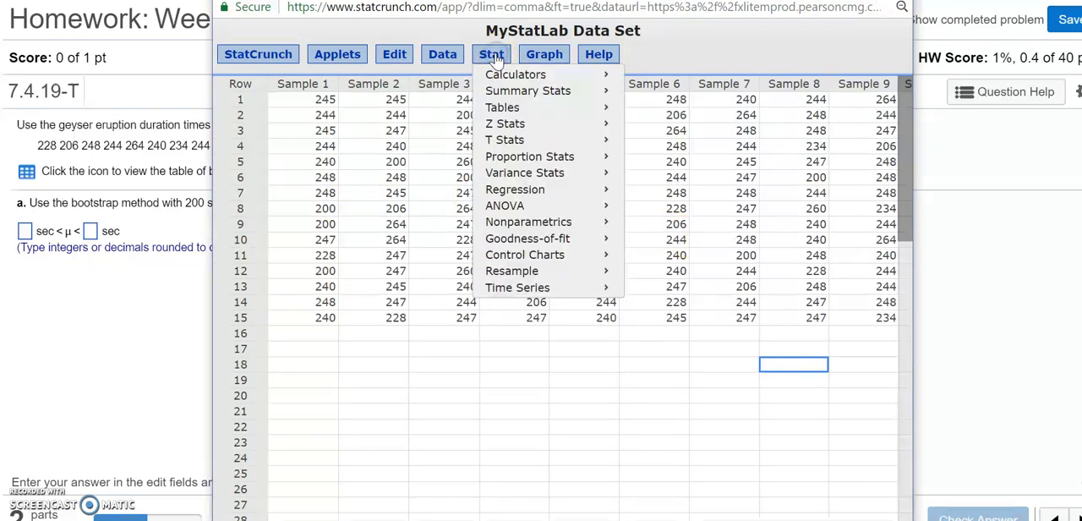
pyautogui.moveTo(544, 96)
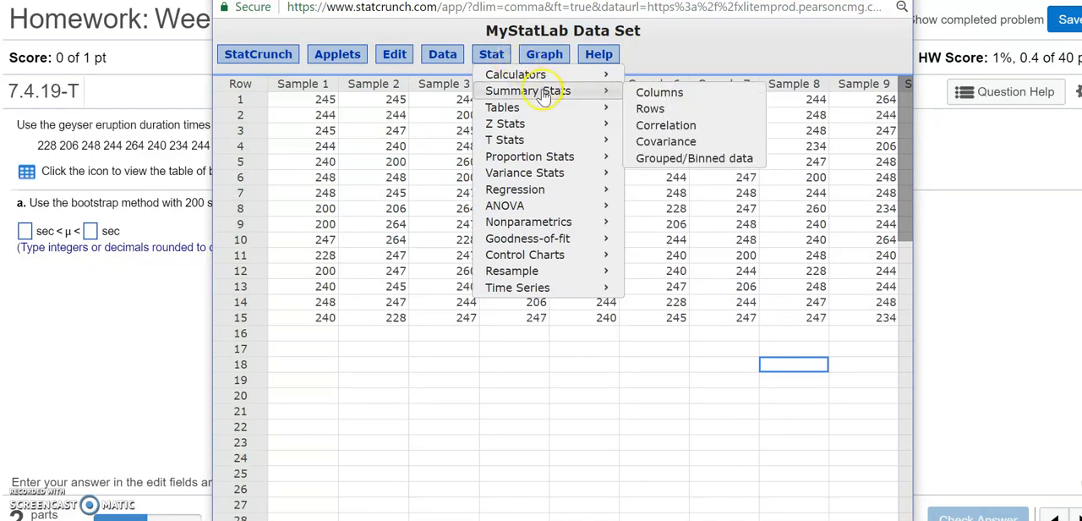
pyautogui.click(704, 100)
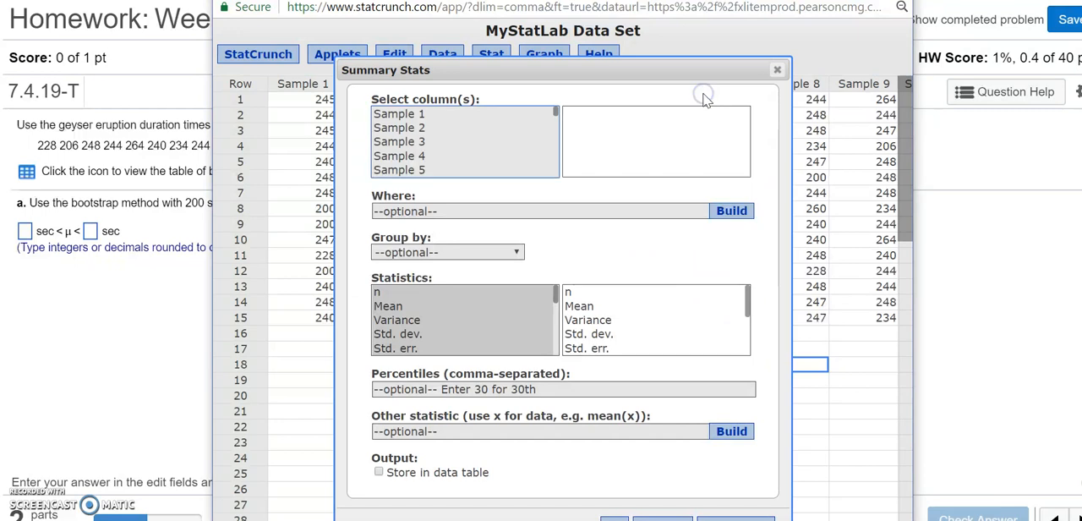
pyautogui.click(434, 131)
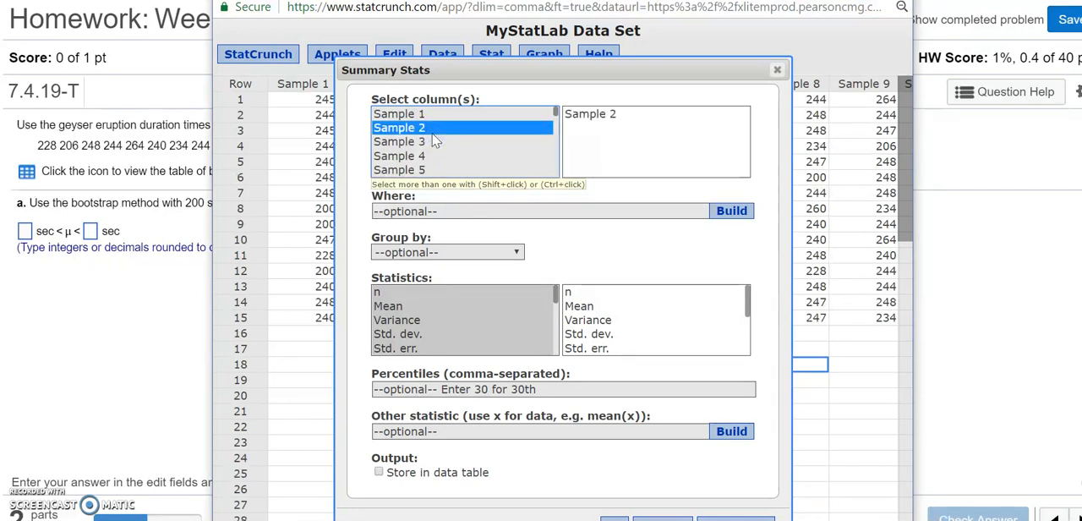
pyautogui.hotkey('ctrl', 'a')
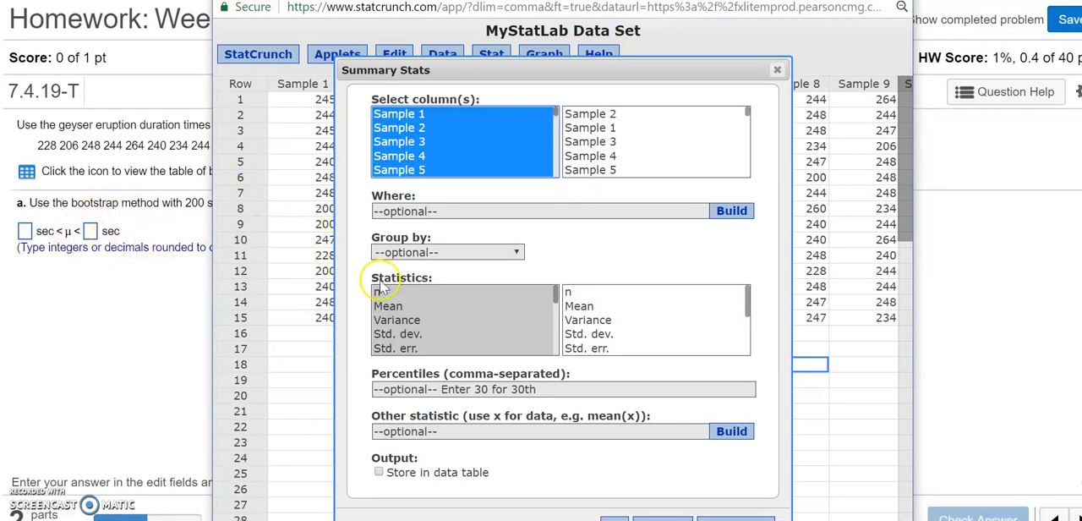
# Step: Compute only the Mean statistic for the selected columns, store the output in the data table, and dismiss the result notice
pyautogui.click(392, 308)
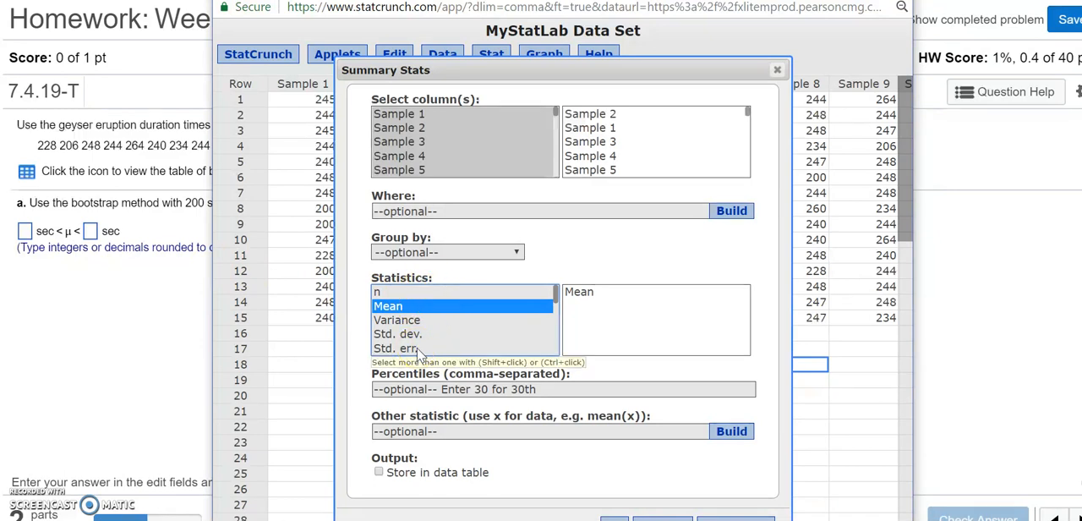
pyautogui.click(428, 313)
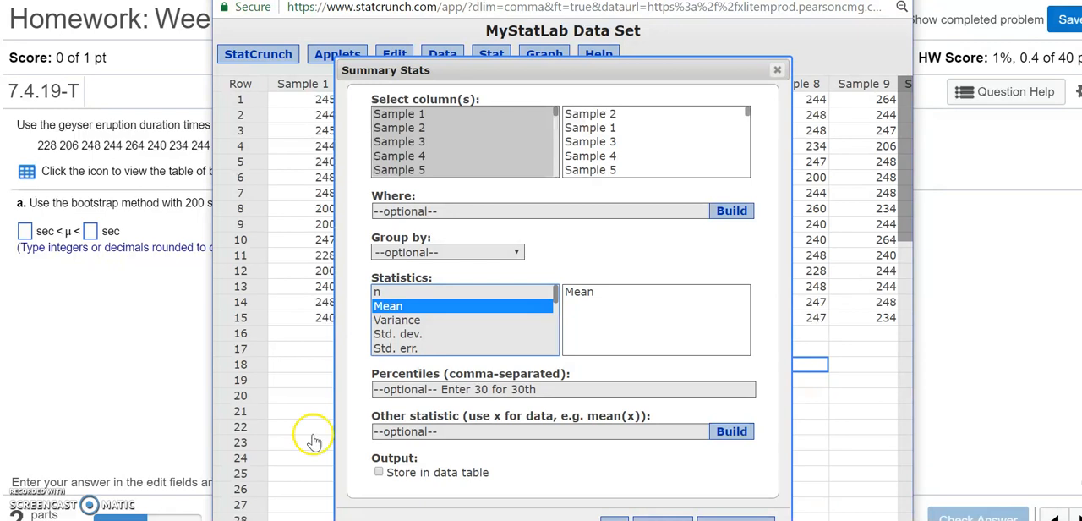
pyautogui.click(379, 472)
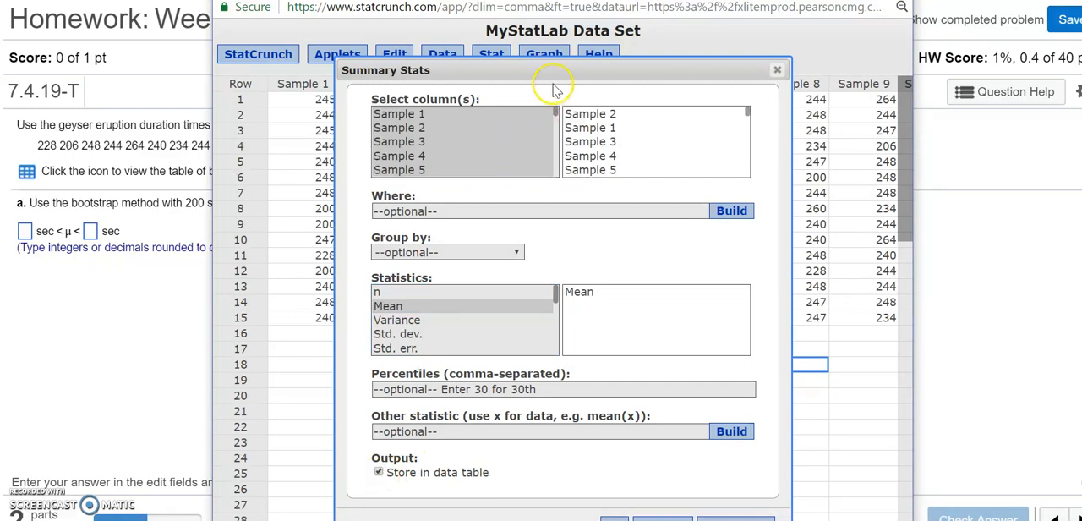
pyautogui.moveTo(568, 71); pyautogui.dragTo(585, 34)
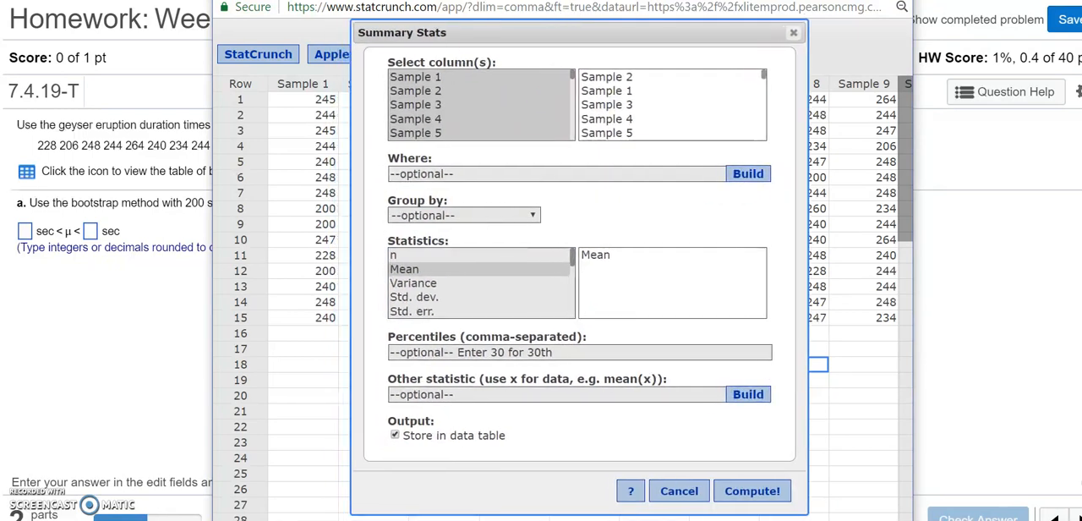
pyautogui.click(751, 494)
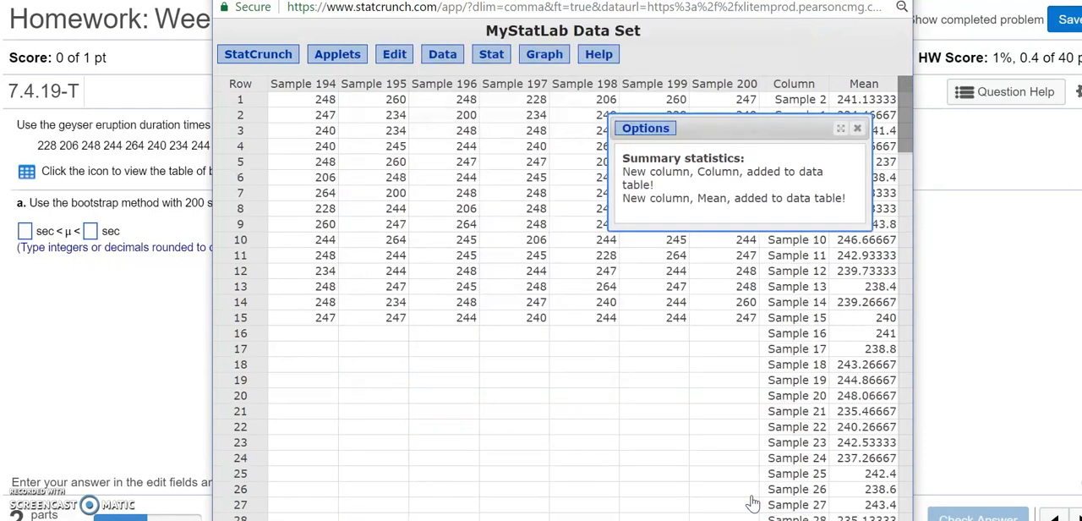
pyautogui.click(857, 129)
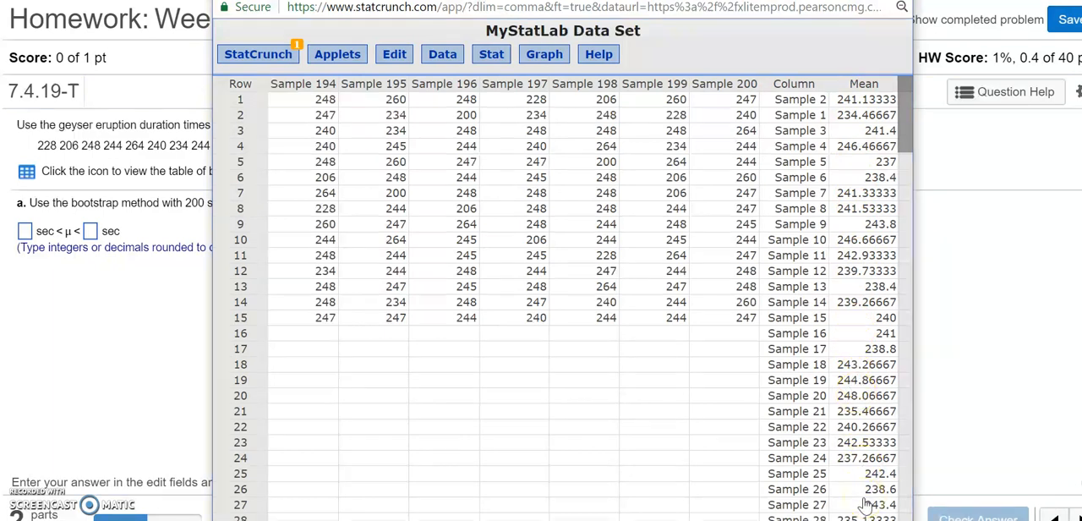
# Step: Set up new column summary statistics using only the stored Mean column
pyautogui.moveTo(634, 1); pyautogui.dragTo(806, 0)
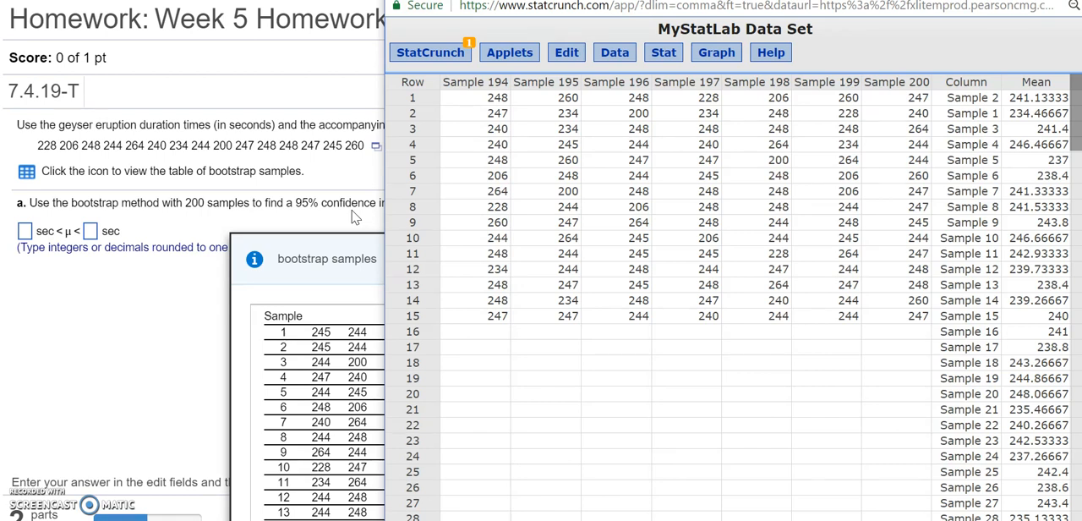
pyautogui.click(663, 54)
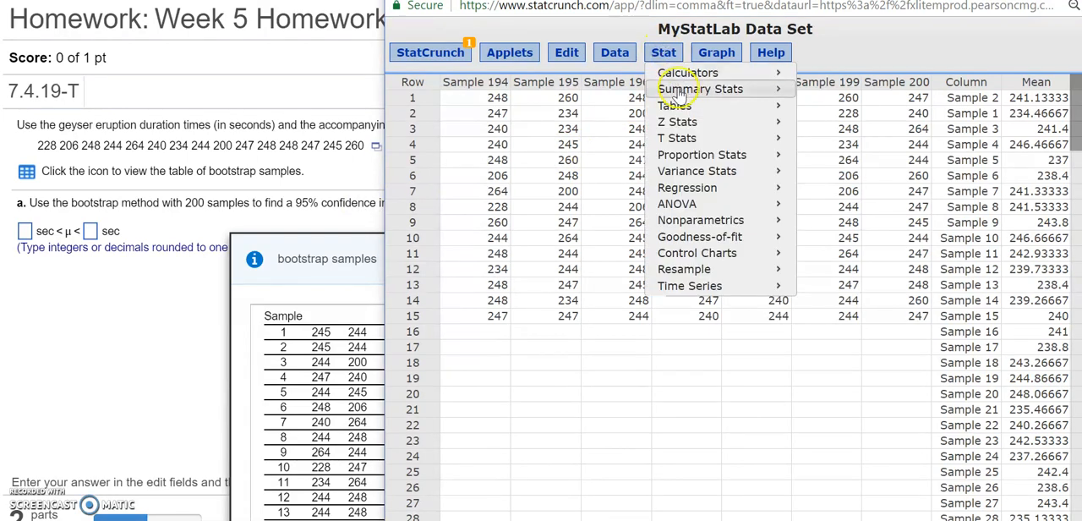
pyautogui.moveTo(679, 96)
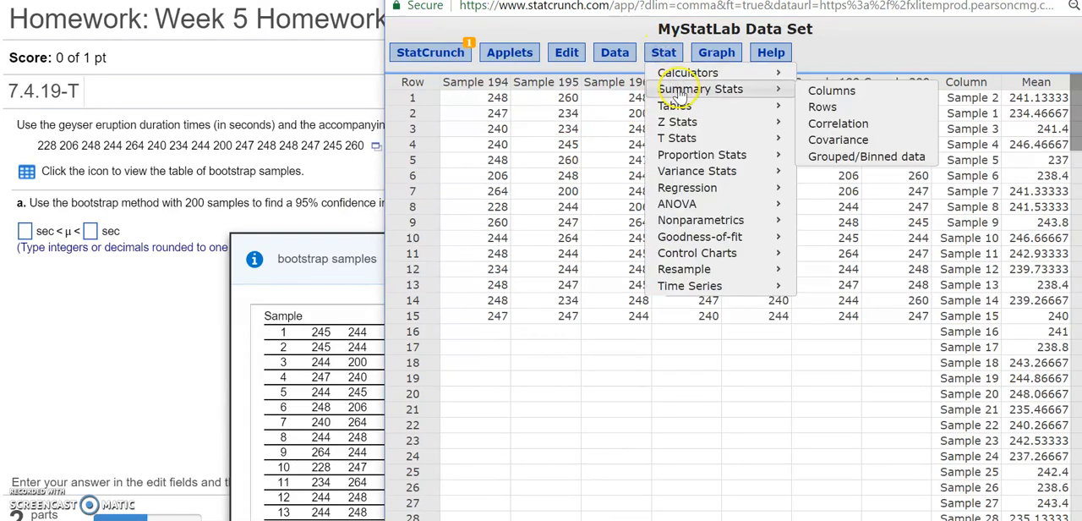
pyautogui.click(870, 99)
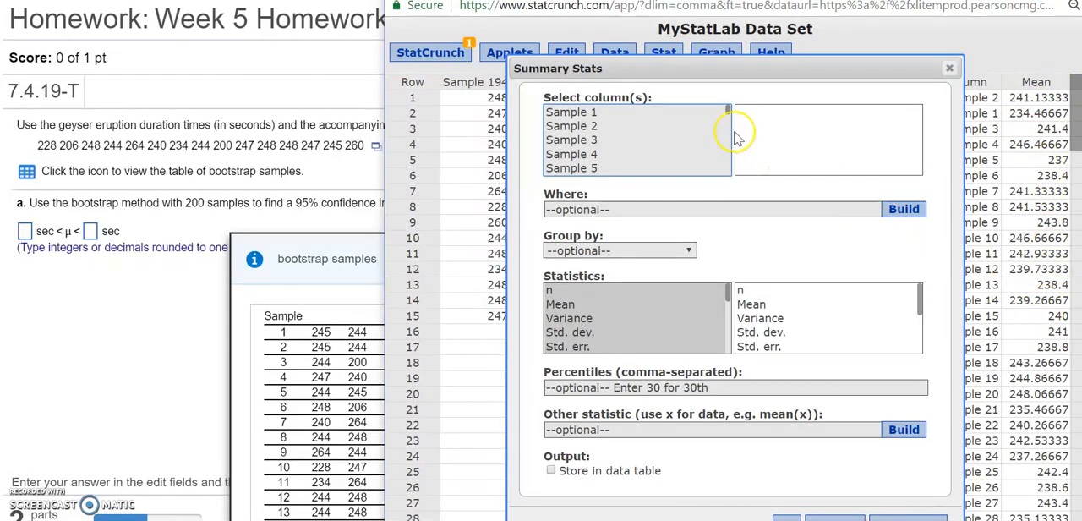
pyautogui.moveTo(727, 111); pyautogui.dragTo(732, 176)
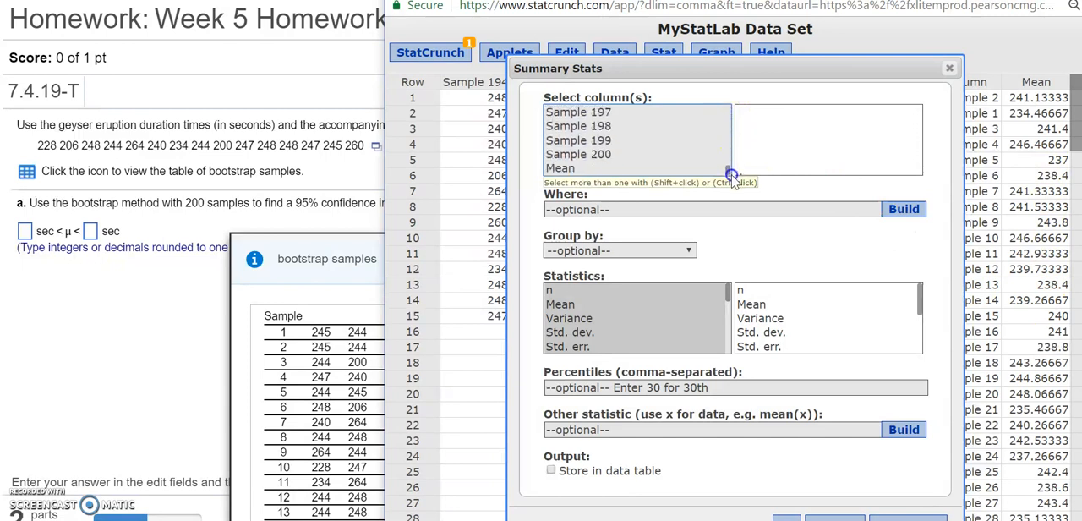
pyautogui.click(564, 169)
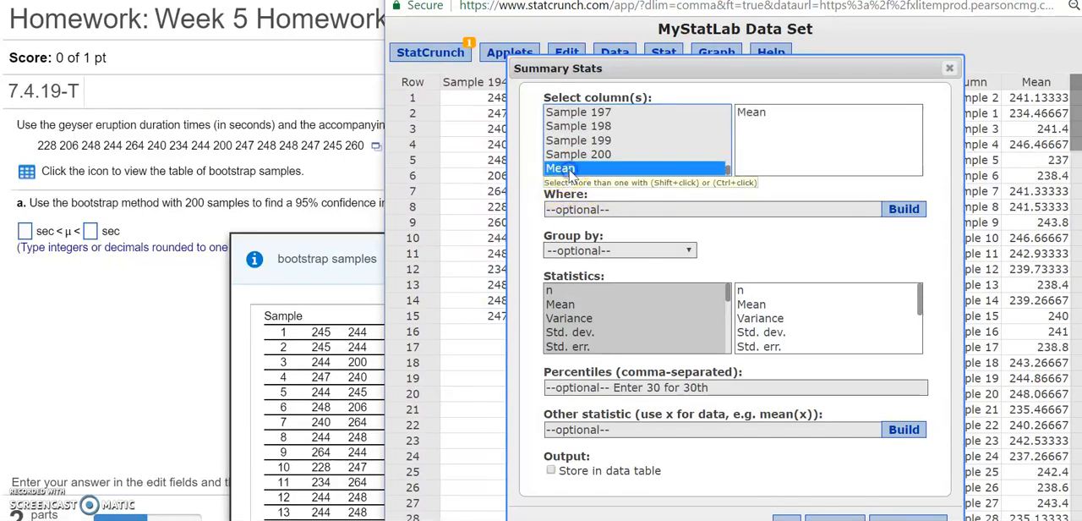
# Step: Add the percentiles 2.5 and 97.5, compute the summary statistics, and bring both percentile results into view
pyautogui.click(608, 389)
pyautogui.write('2.')
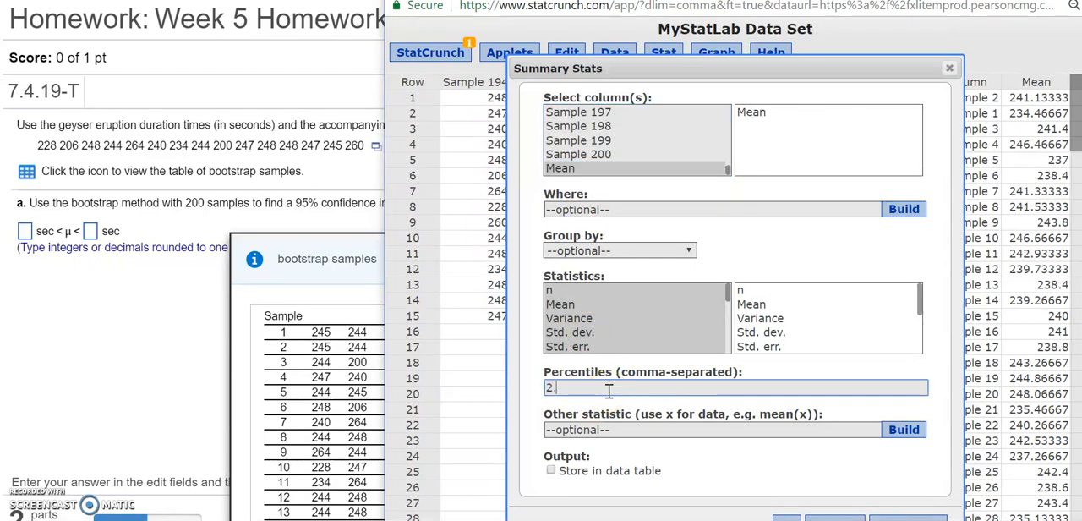
pyautogui.write('5,97.5')
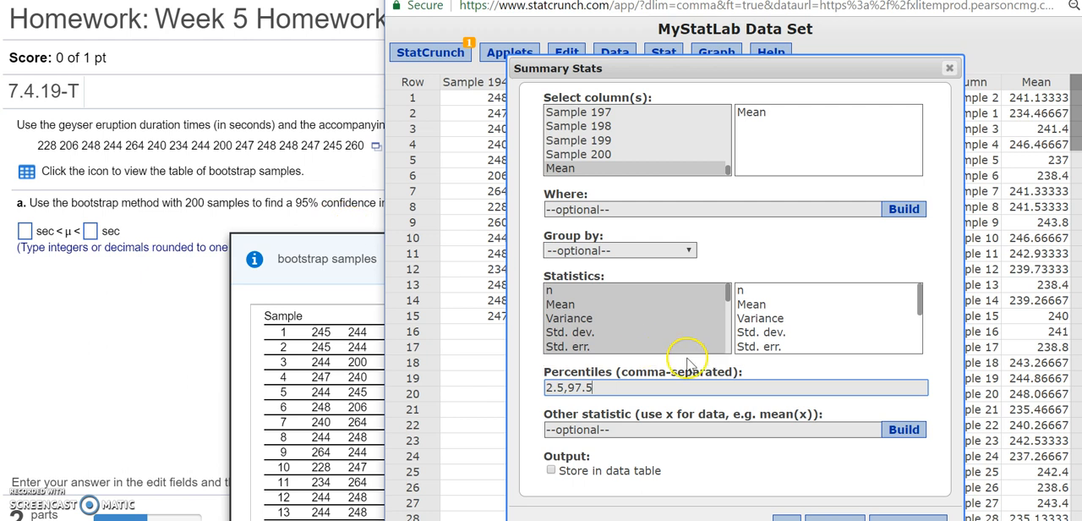
pyautogui.moveTo(825, 68); pyautogui.dragTo(833, 54)
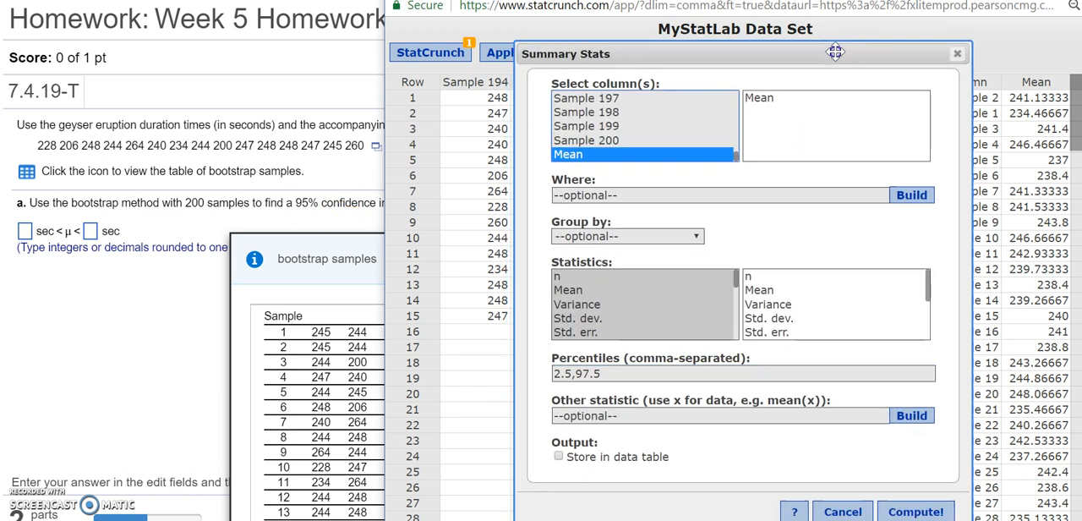
pyautogui.click(915, 513)
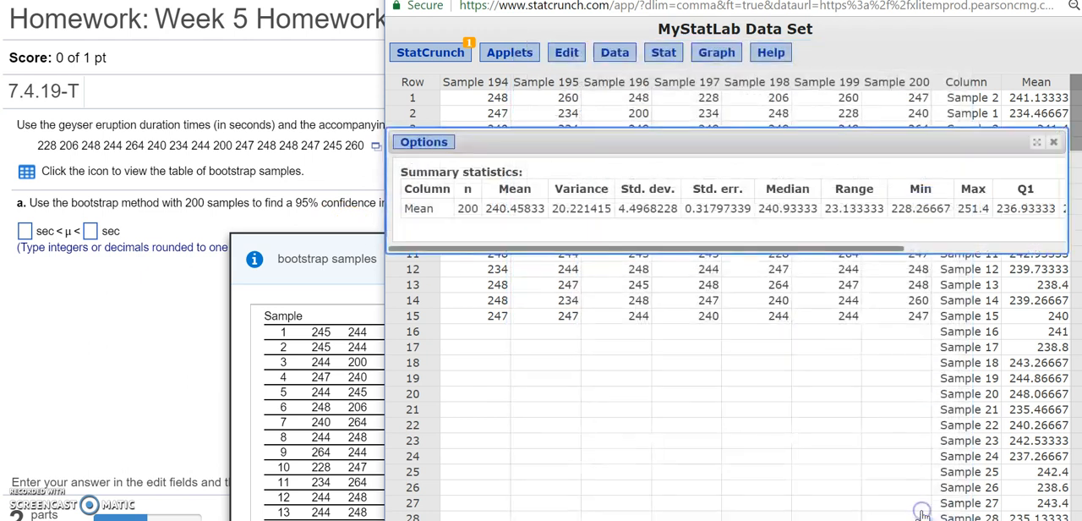
pyautogui.moveTo(873, 251); pyautogui.dragTo(1065, 243)
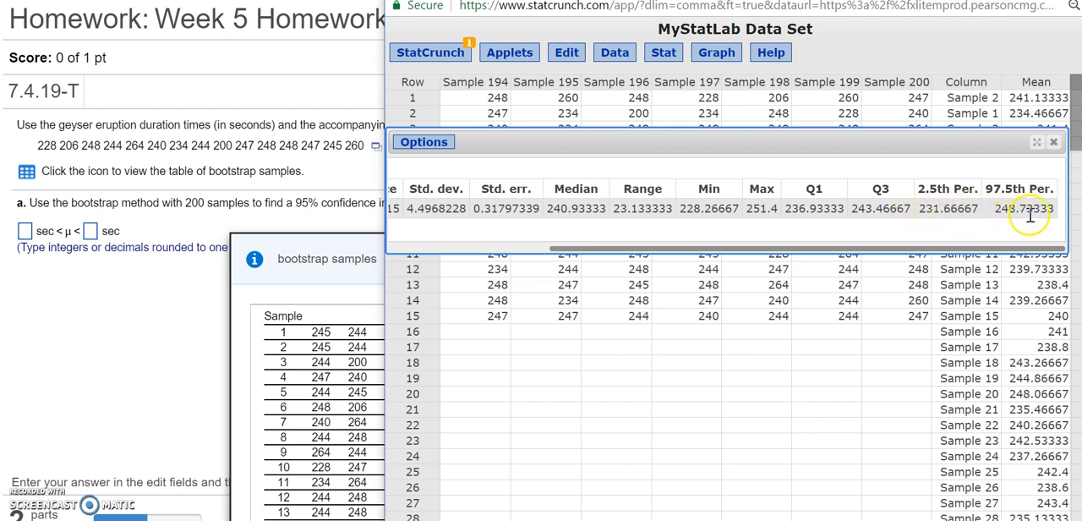
# Step: Close the bootstrap samples table, answer part (a) with 231.7 sec < μ < 248.7 sec, and check the answer
pyautogui.click(25, 230)
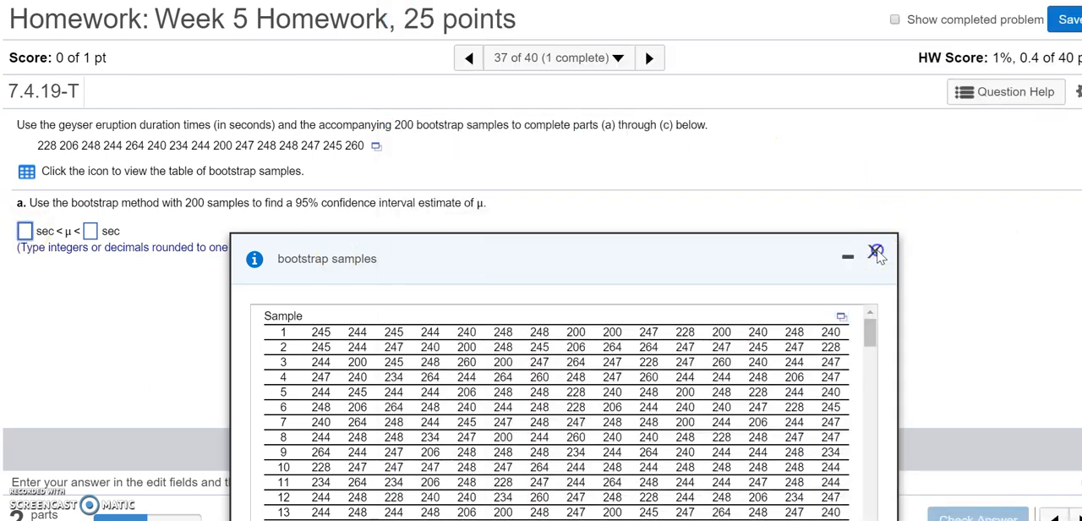
pyautogui.click(876, 253)
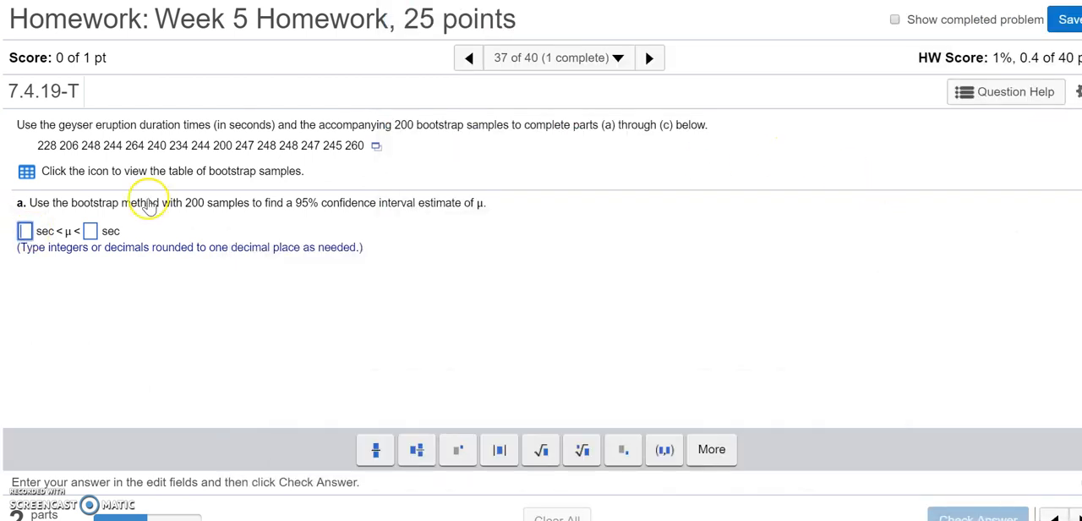
pyautogui.click(24, 232)
pyautogui.write('231.7')
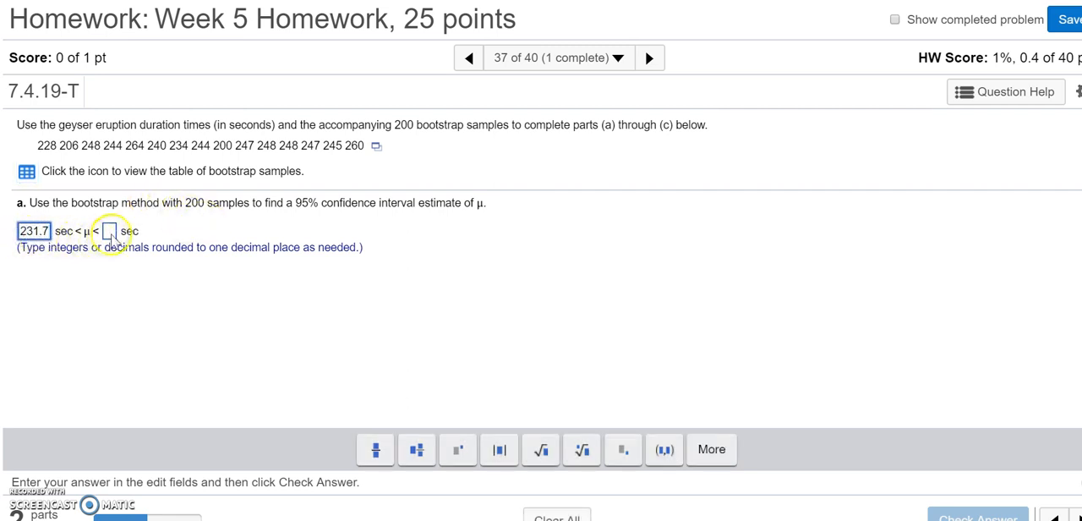
pyautogui.click(110, 231)
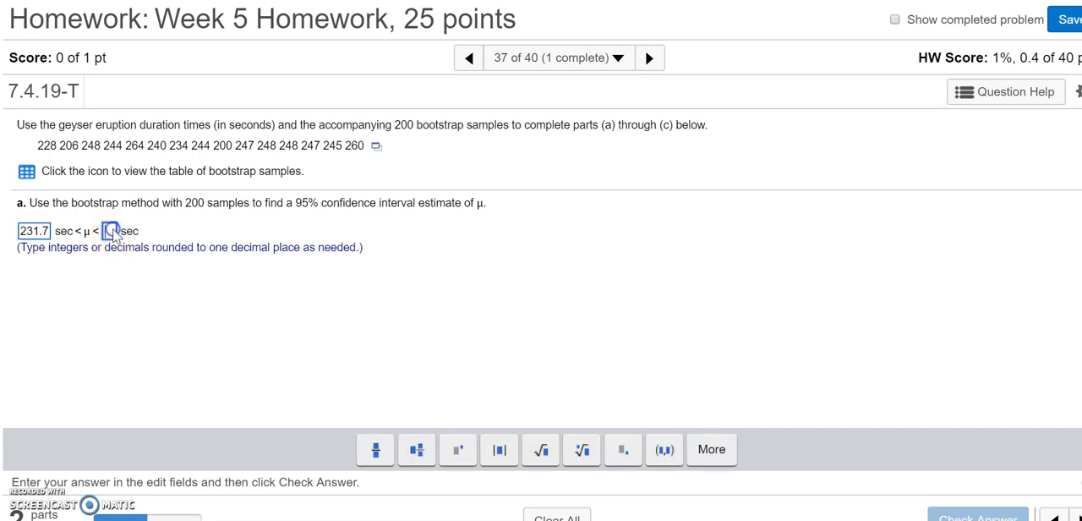
pyautogui.write('248.7')
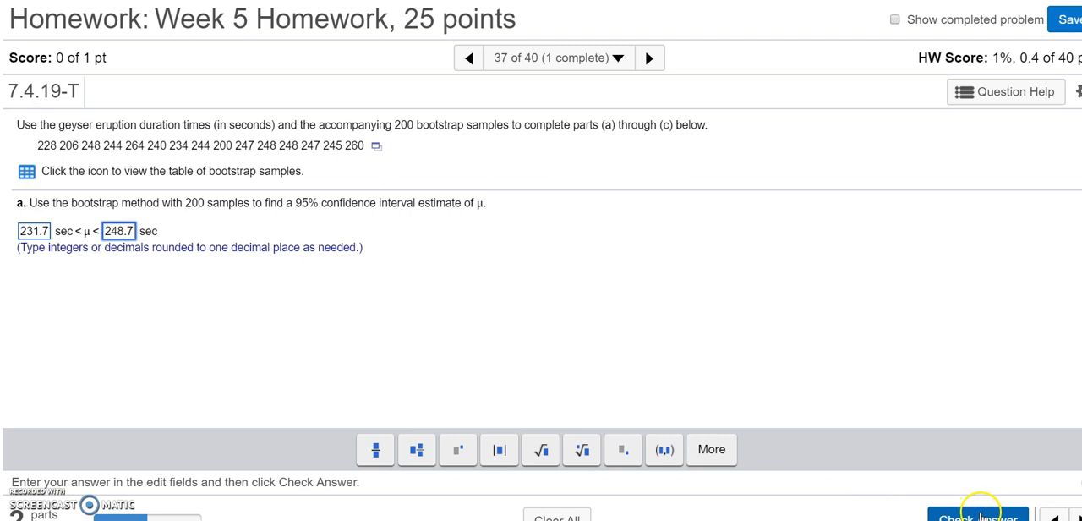
pyautogui.click(978, 516)
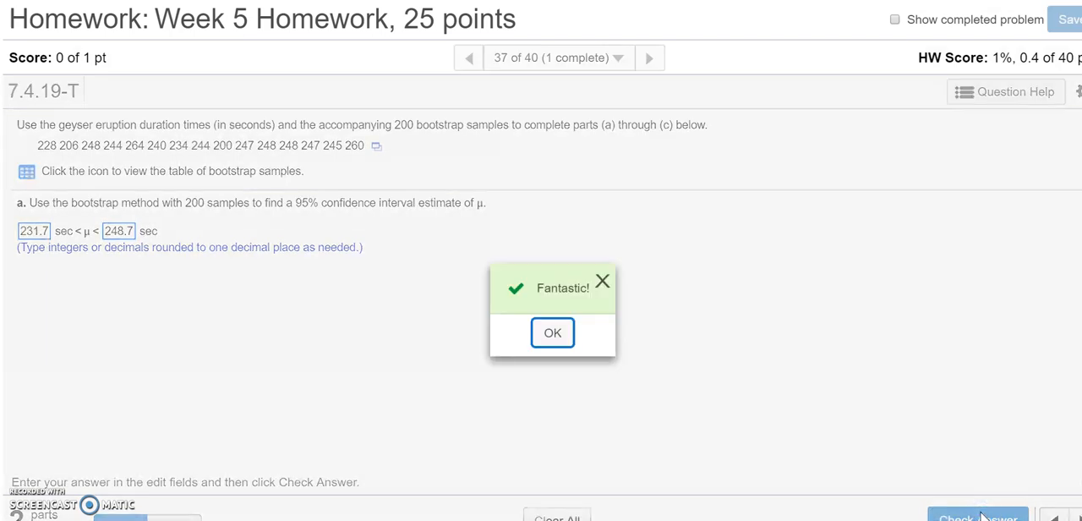